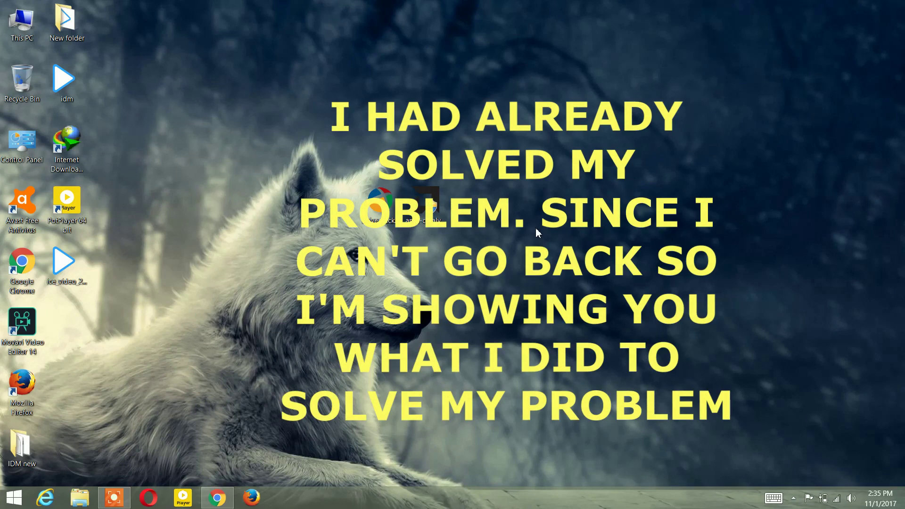
Open This PC's Properties to view the System page: Windows 8.1 Pro, 8.00 GB RAM, 64-bit.
right_click(535, 228)
click(493, 253)
right_click(9, 31)
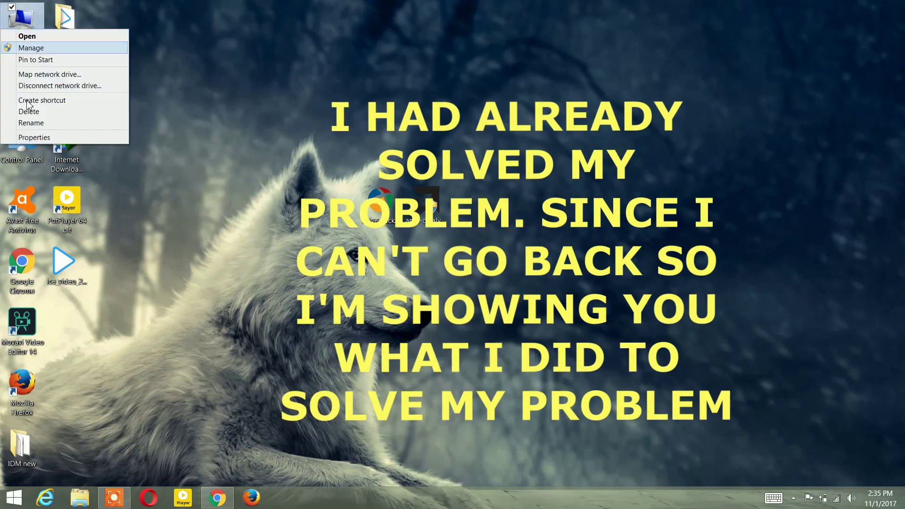
click(47, 140)
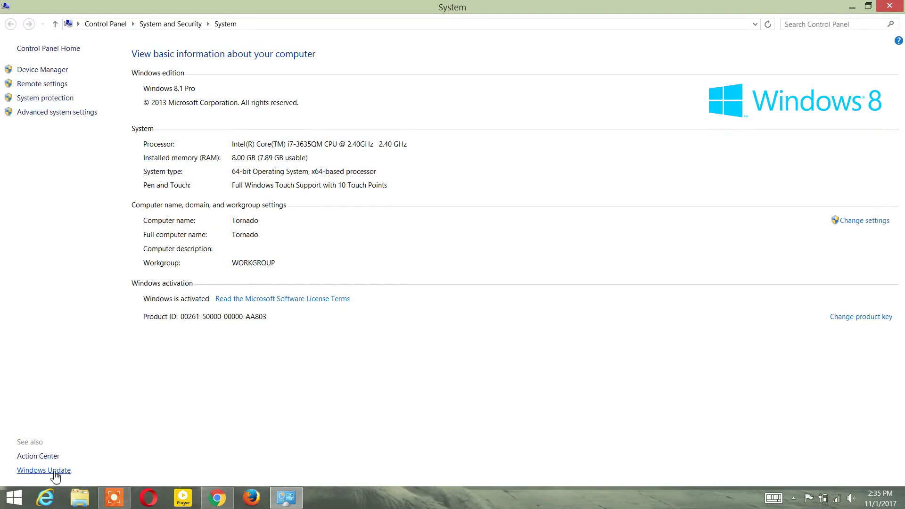
Install the 4 important updates (887.7 MB) from Windows Update and minimize the window.
click(108, 463)
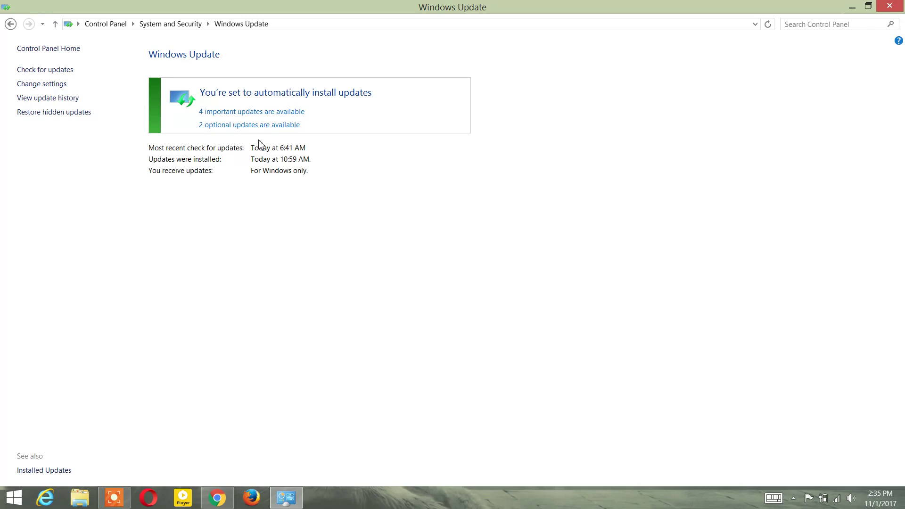
click(263, 113)
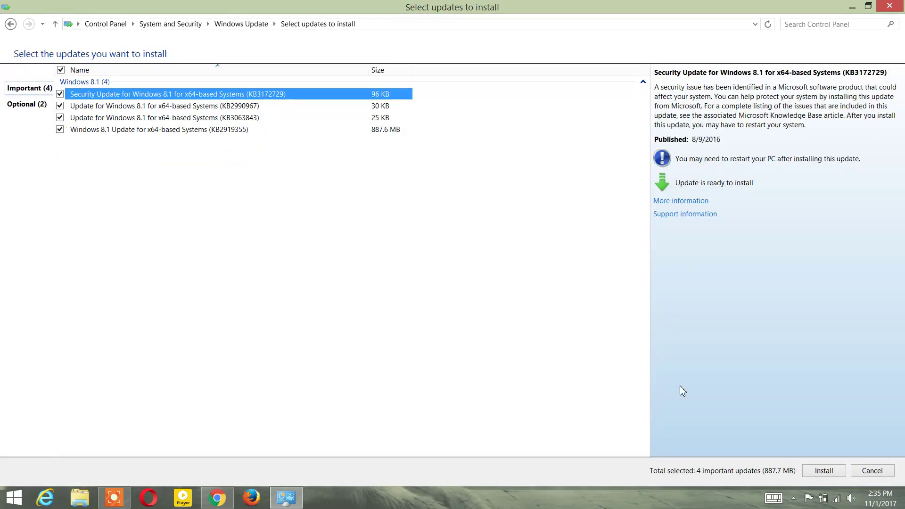
click(832, 477)
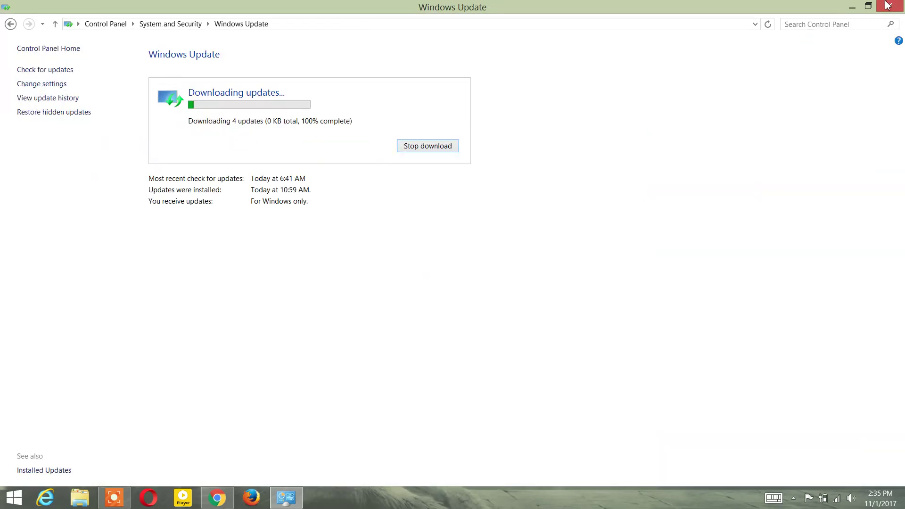
click(854, 7)
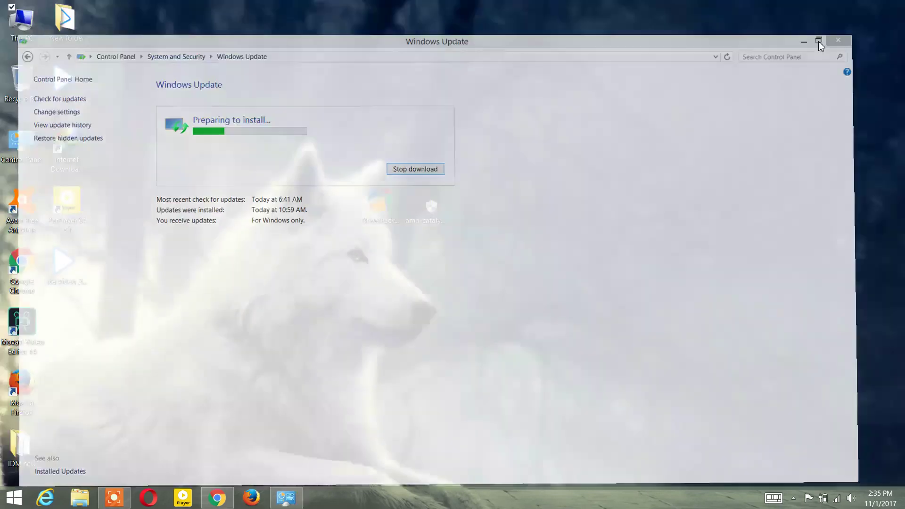
right_click(545, 150)
click(632, 208)
right_click(511, 180)
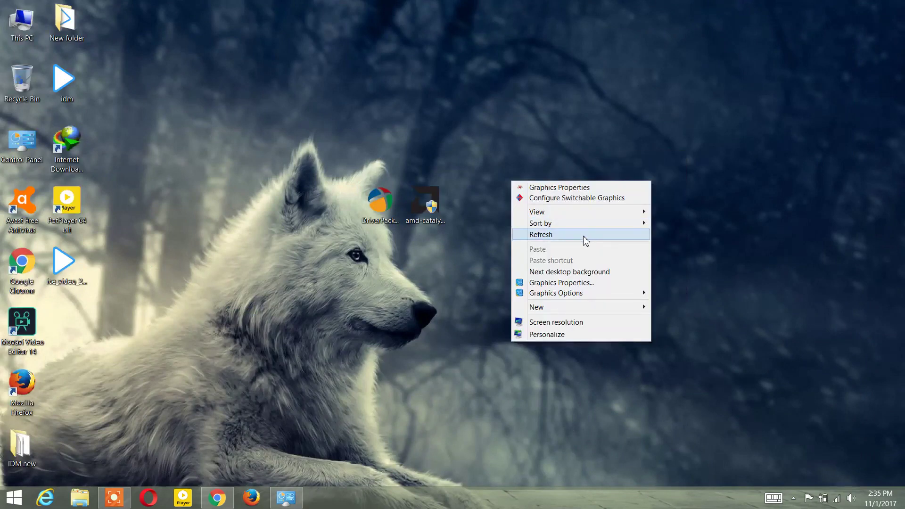
click(584, 236)
right_click(467, 216)
click(569, 273)
right_click(445, 222)
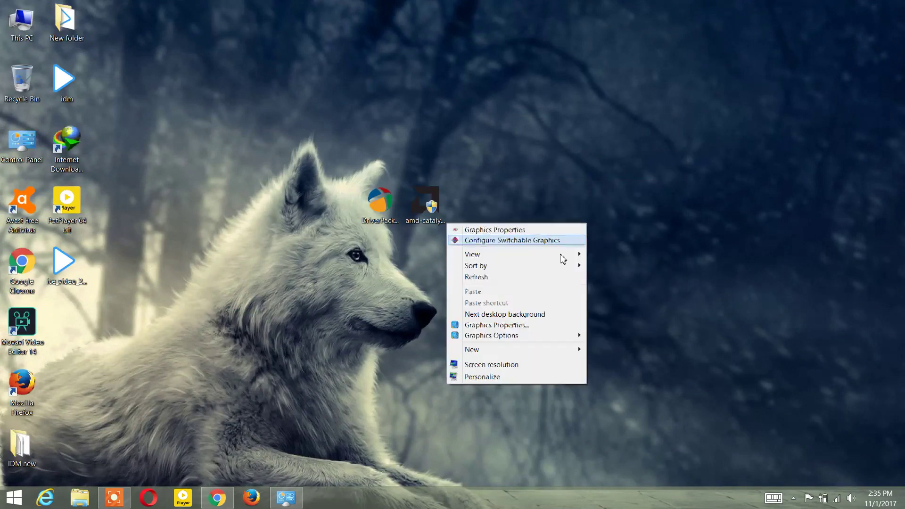
click(545, 280)
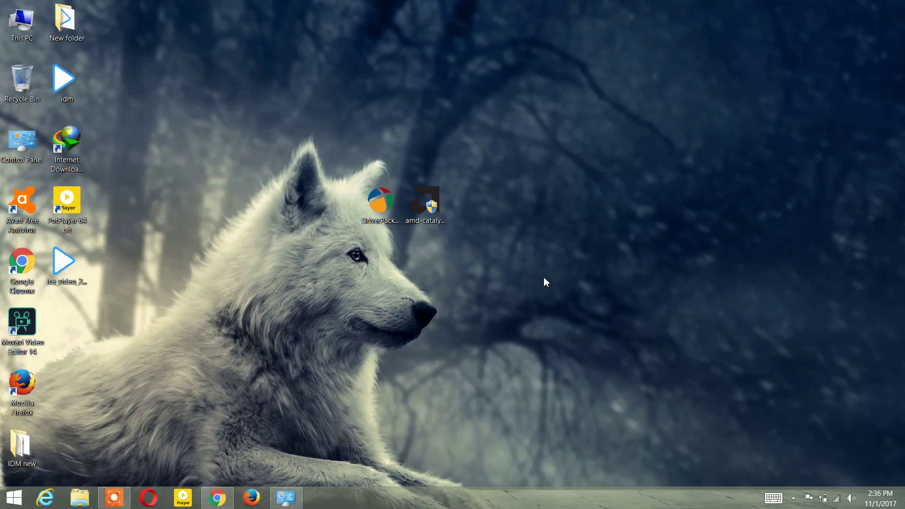
right_click(452, 234)
click(547, 287)
right_click(578, 229)
click(543, 280)
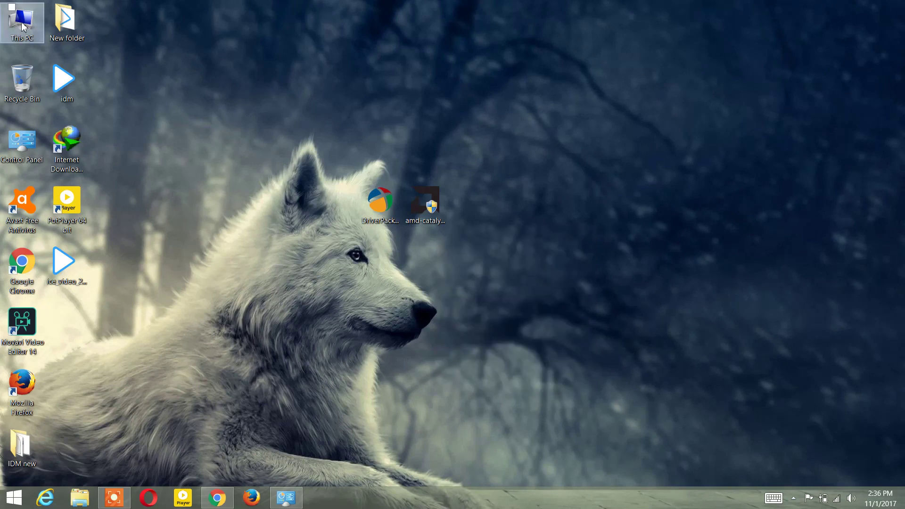
click(286, 498)
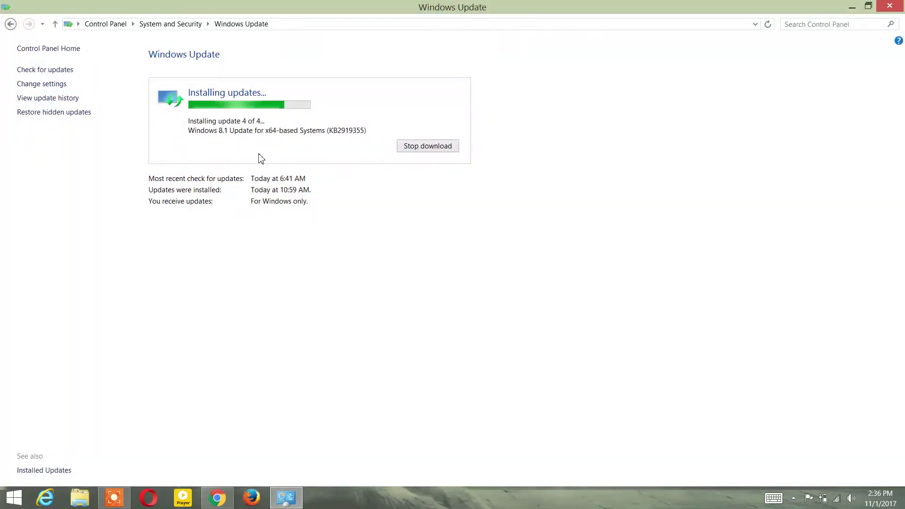
click(852, 6)
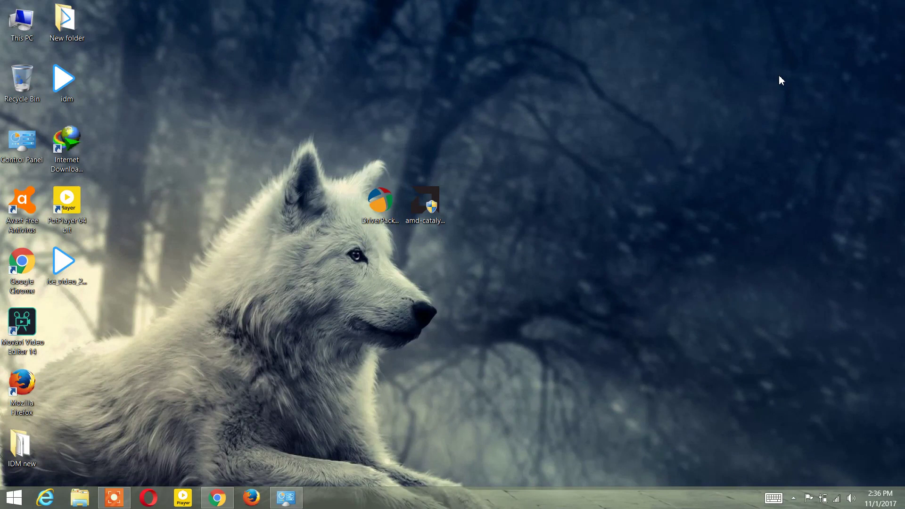
right_click(708, 104)
click(672, 160)
right_click(674, 157)
click(632, 210)
right_click(638, 192)
click(606, 245)
right_click(610, 234)
click(599, 286)
Visit drp.su from the search results, cancel the DriverPack installer download, and close that tab.
click(217, 498)
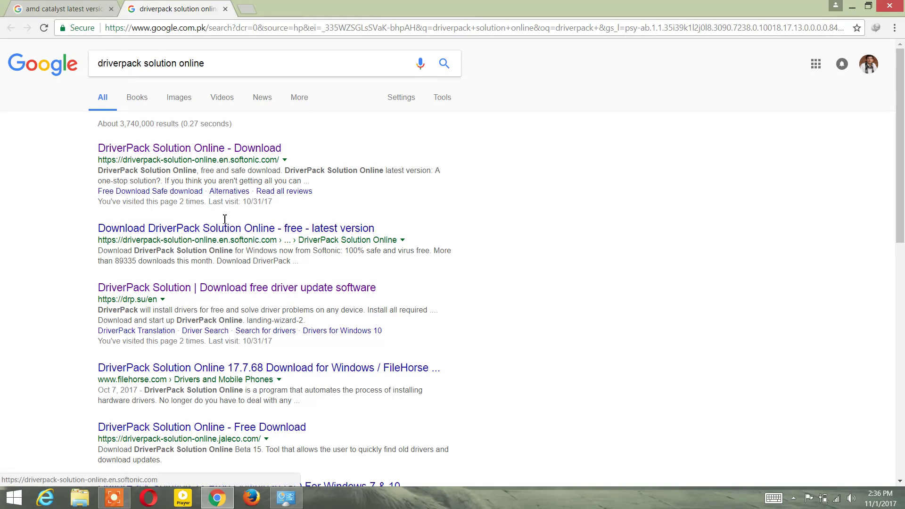
click(165, 291)
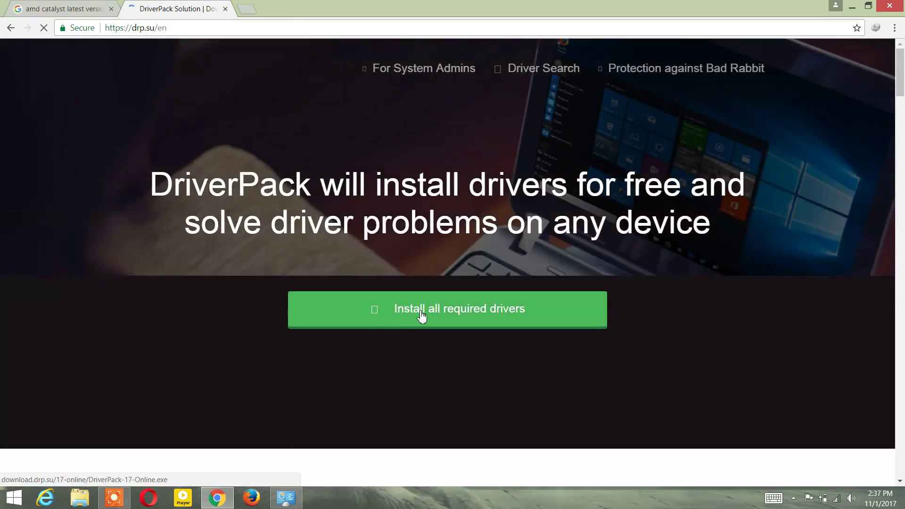
click(422, 314)
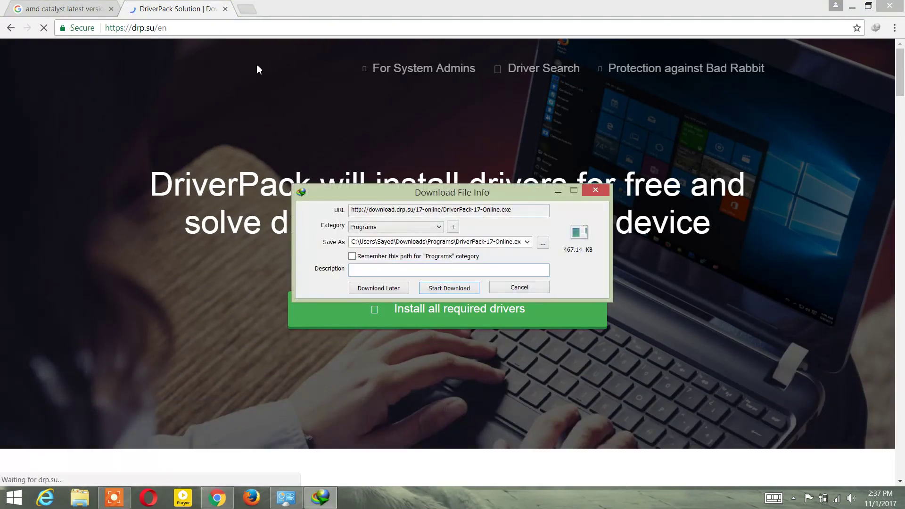
click(520, 288)
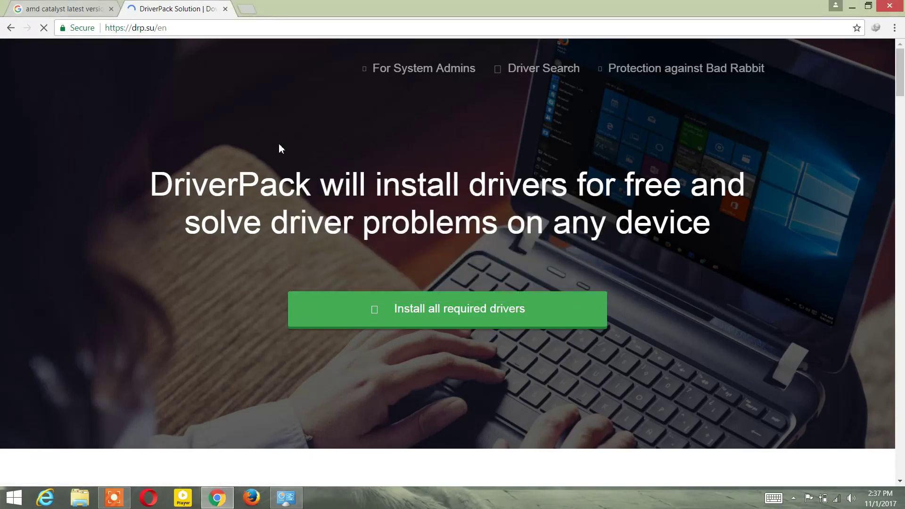
click(225, 9)
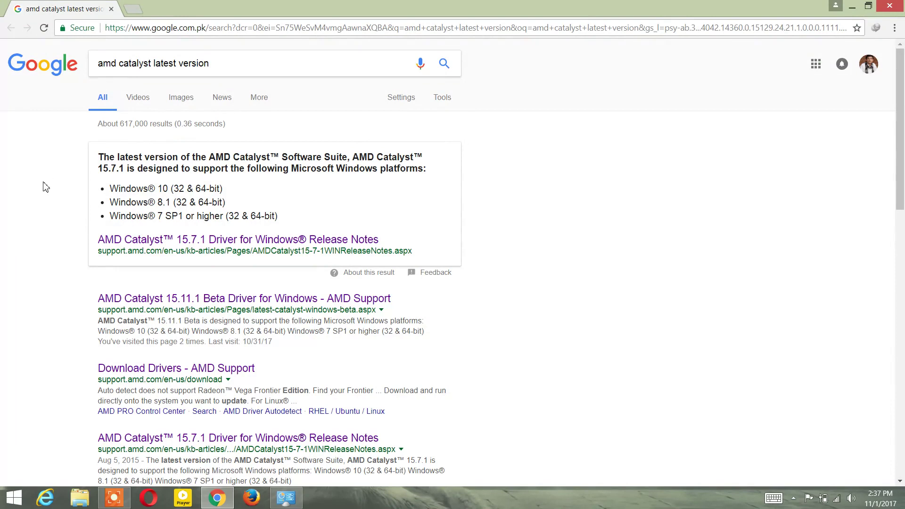
Open the AMD Catalyst 15.11.1 Beta release notes and cancel the driver download.
scroll(92, 292, down, 1)
click(158, 240)
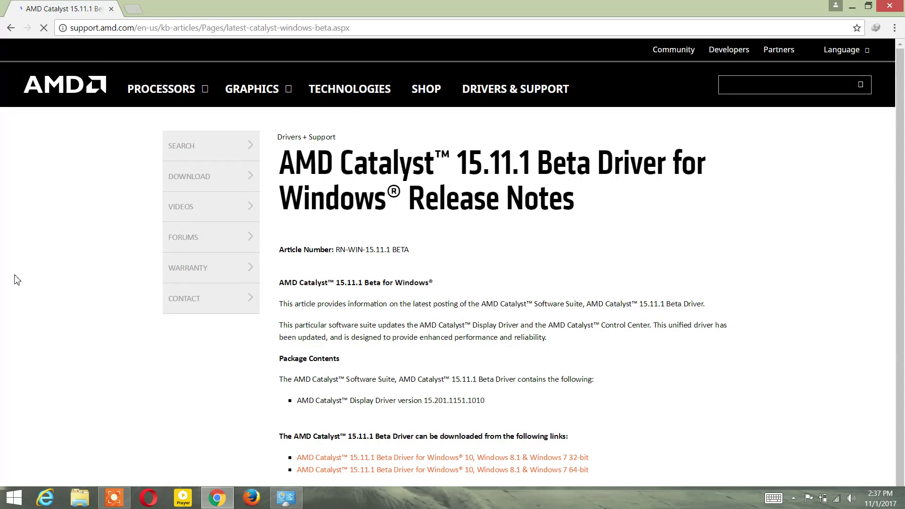
scroll(136, 329, down, 2)
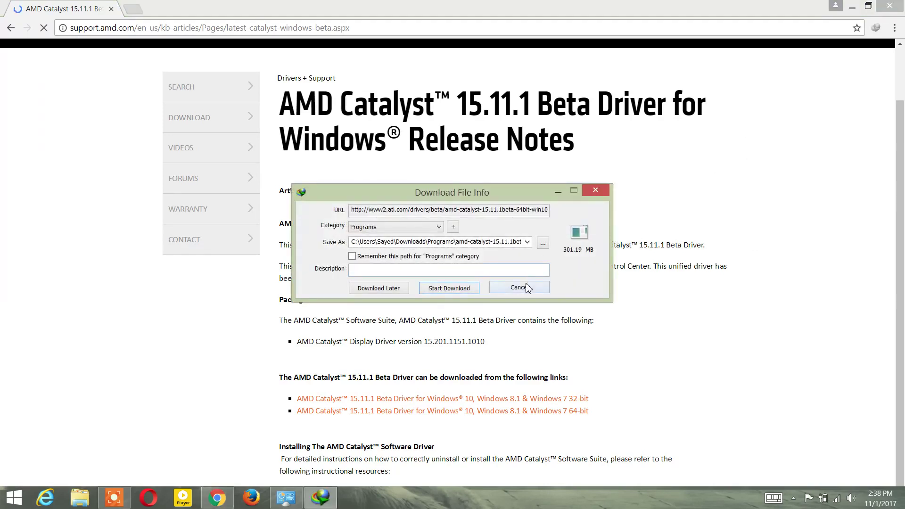
click(518, 288)
Minimize everything to the desktop and refresh it.
key(super+d)
right_click(546, 142)
click(643, 196)
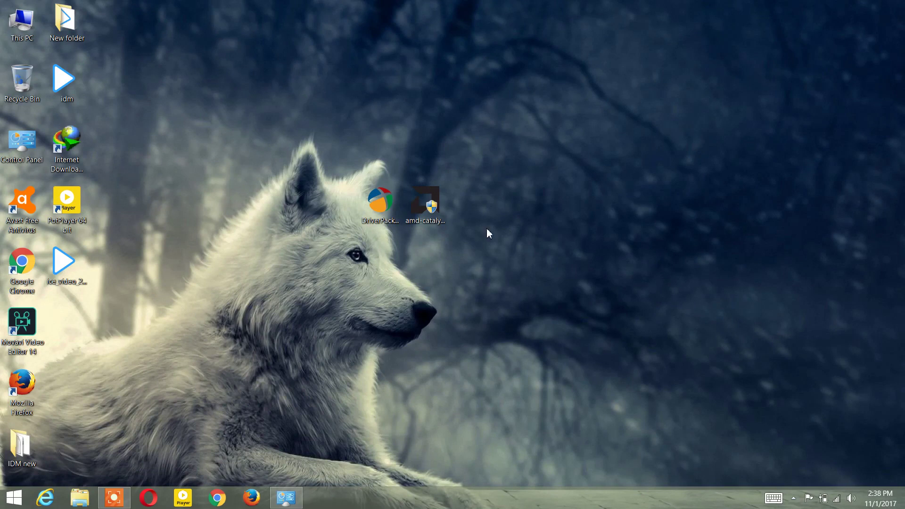
Run DriverPack-17-Online from the desktop to list the 9 drivers for the Samsung laptop.
click(382, 211)
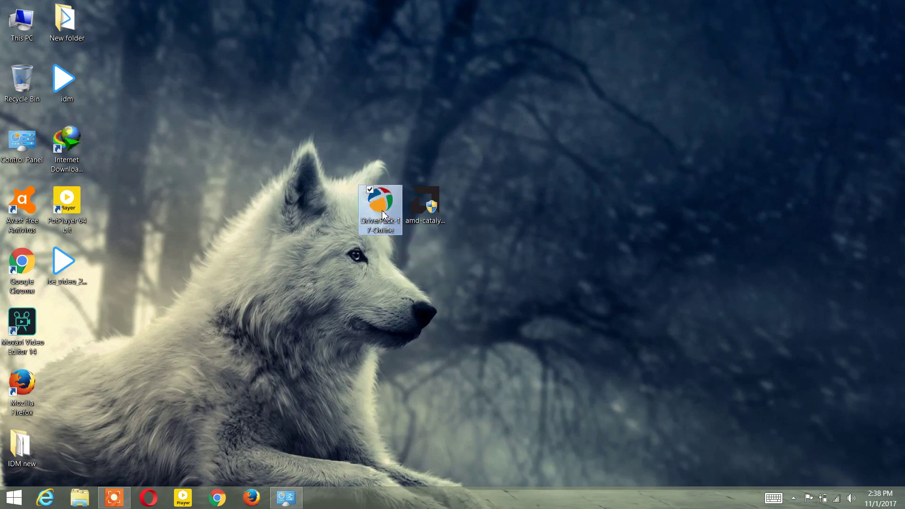
click(415, 282)
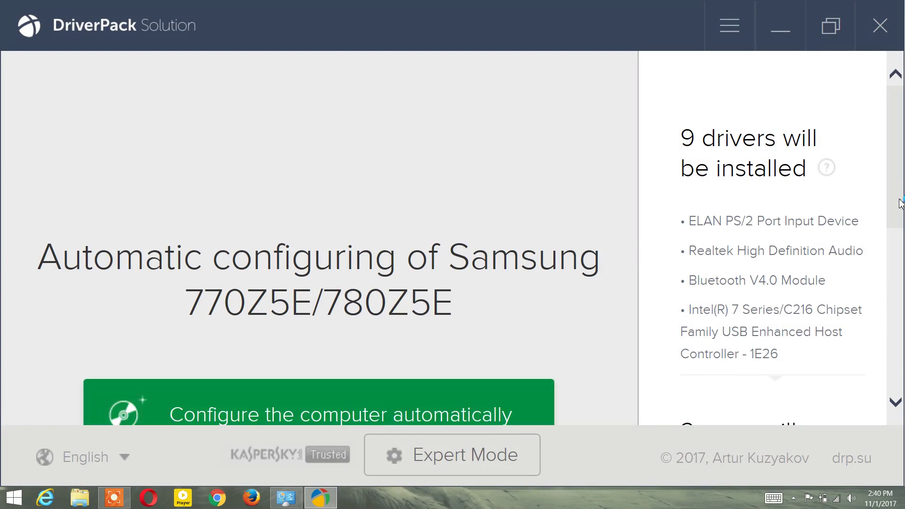
Start automatic configuration in DriverPack Solution and scroll through the queued installation items.
scroll(685, 133, down, 1)
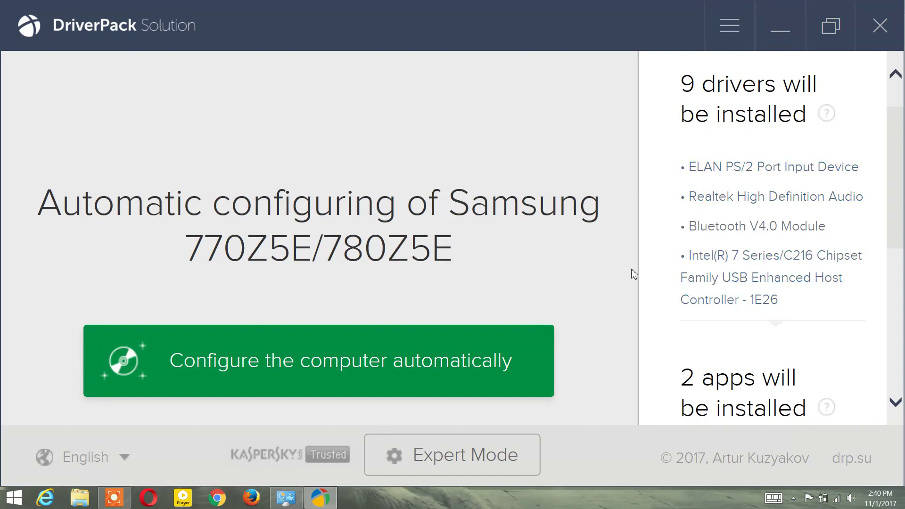
click(347, 353)
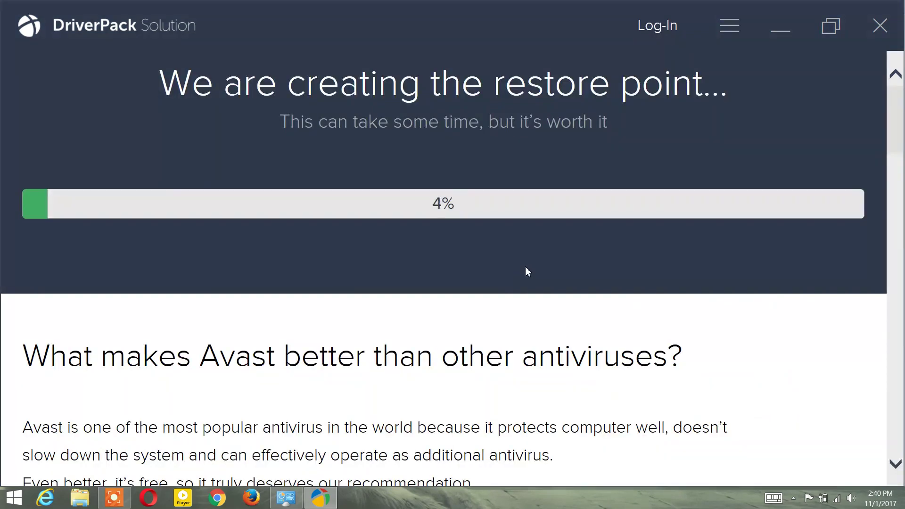
drag(894, 142, 895, 255)
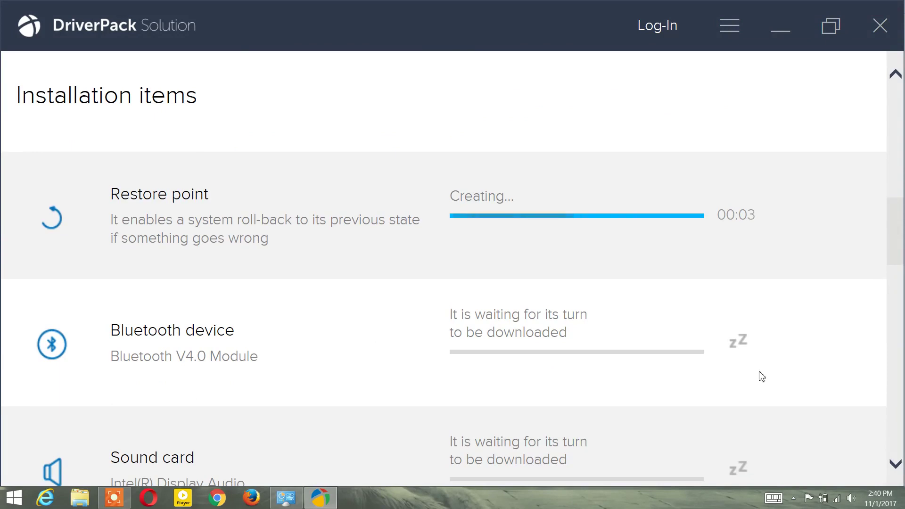
drag(888, 261, 864, 326)
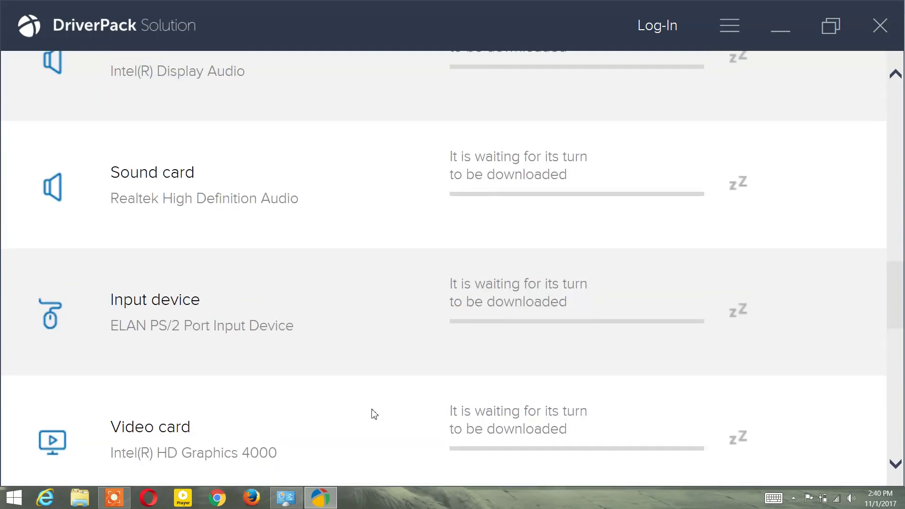
drag(899, 285, 898, 329)
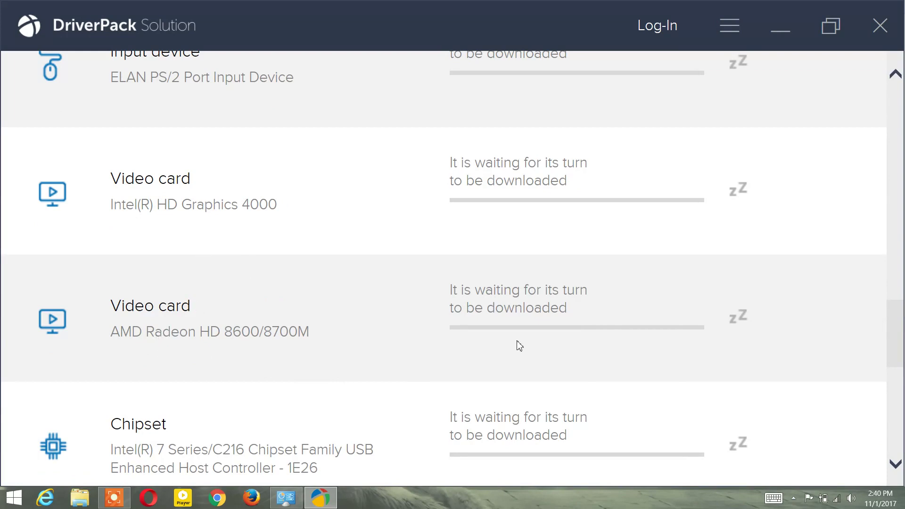
drag(892, 336, 895, 119)
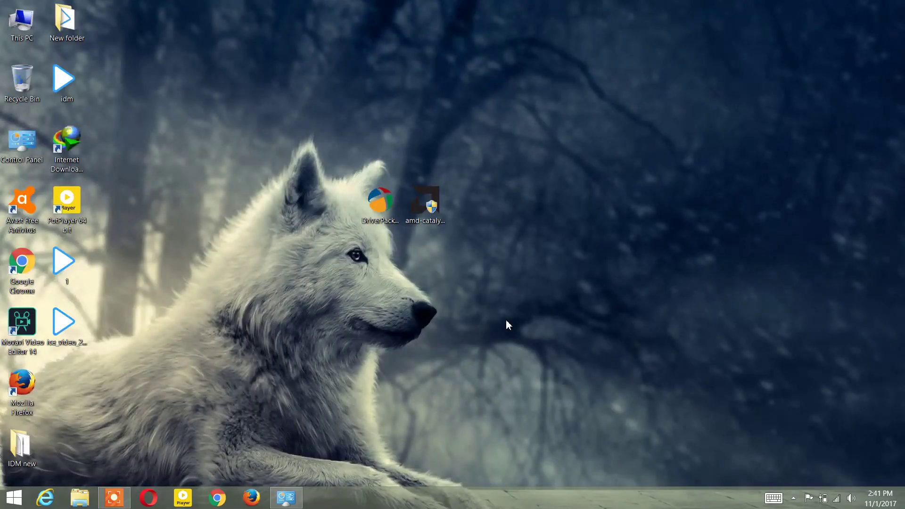
Run the amd-catalyst setup file and extract it to the default destination folder.
click(425, 215)
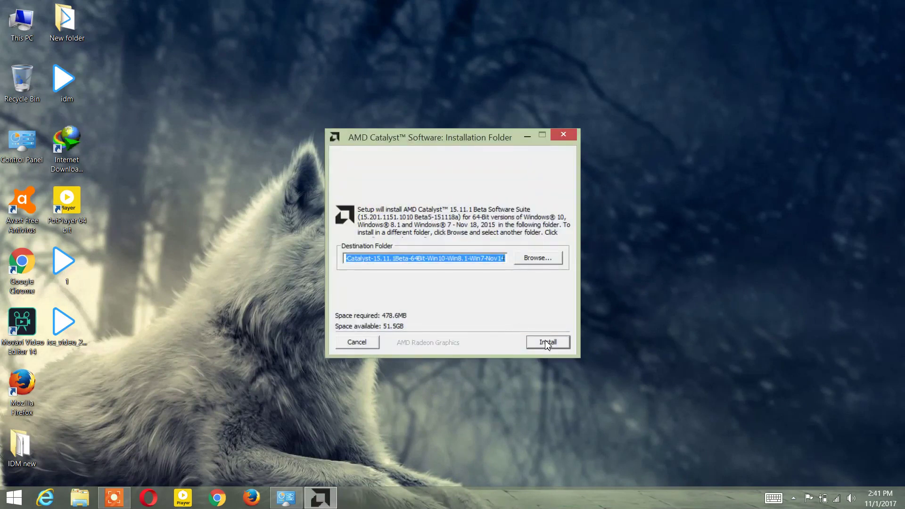
click(547, 343)
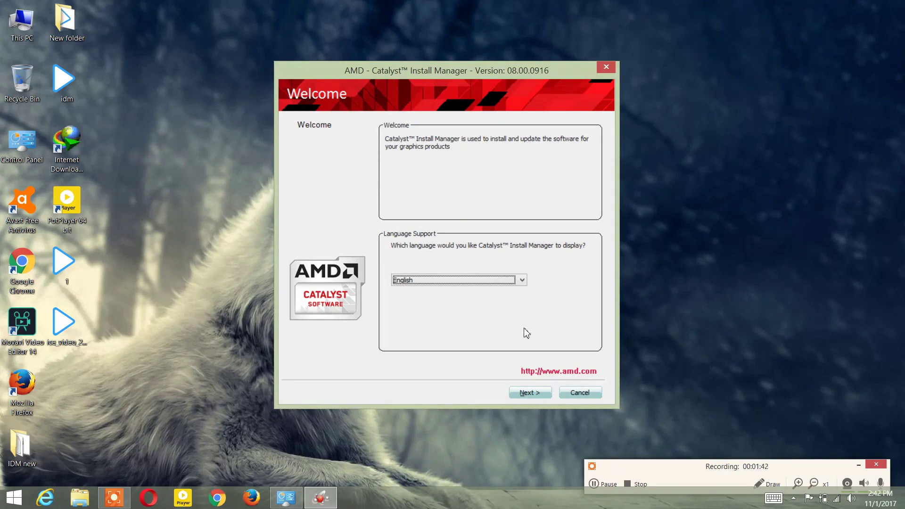
Continue with English and Express install, then accept the AMD licence agreement.
click(544, 386)
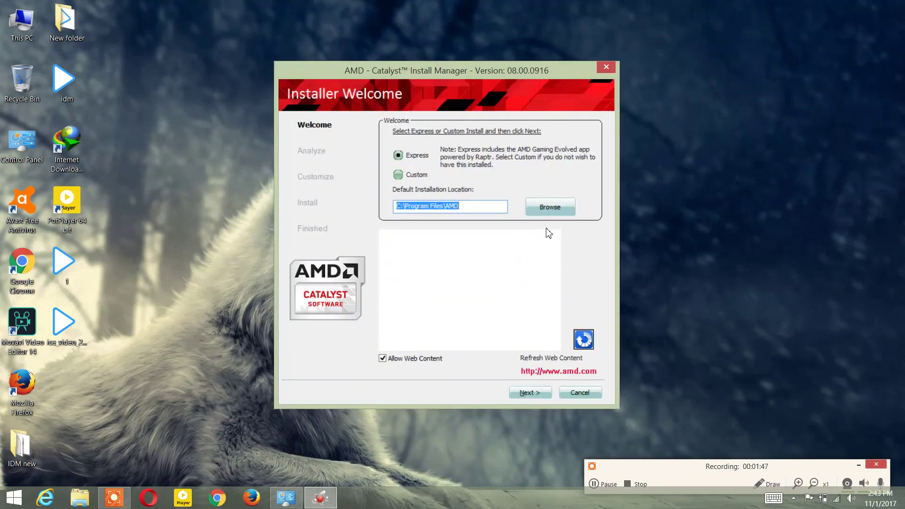
click(538, 394)
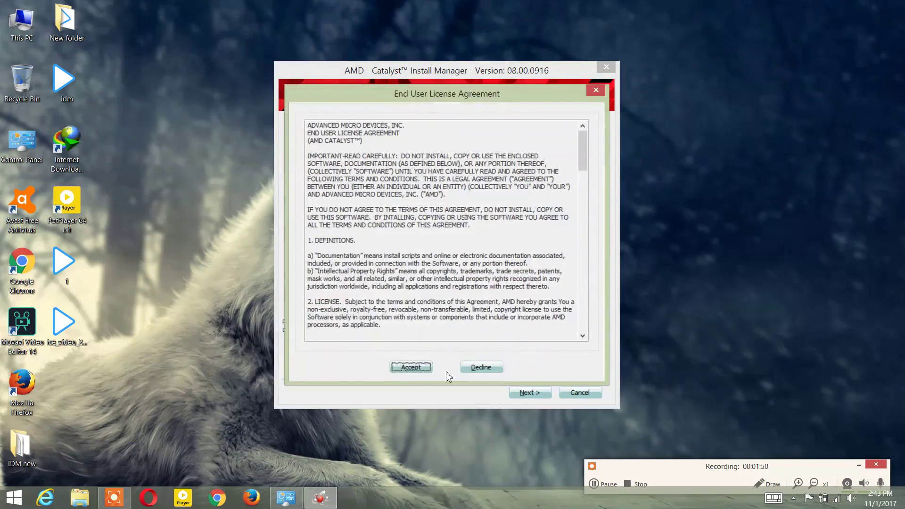
click(410, 368)
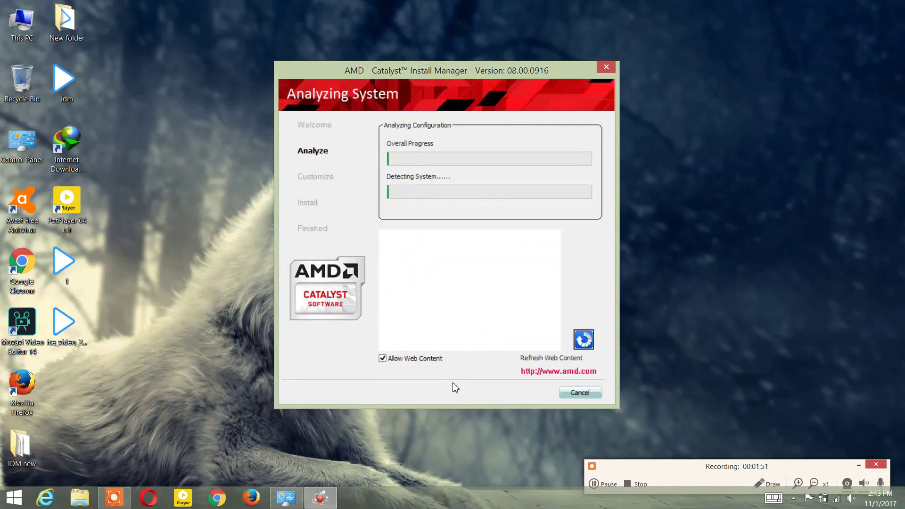